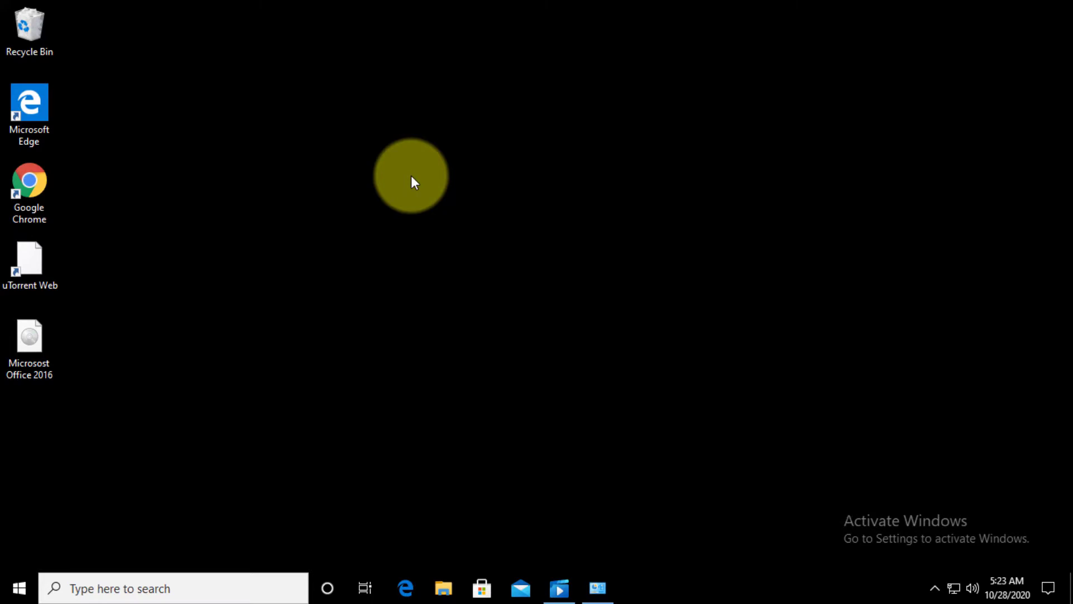
# Launch Outlook 2016 by searching 'out' from the Start menu
pyautogui.press('super')
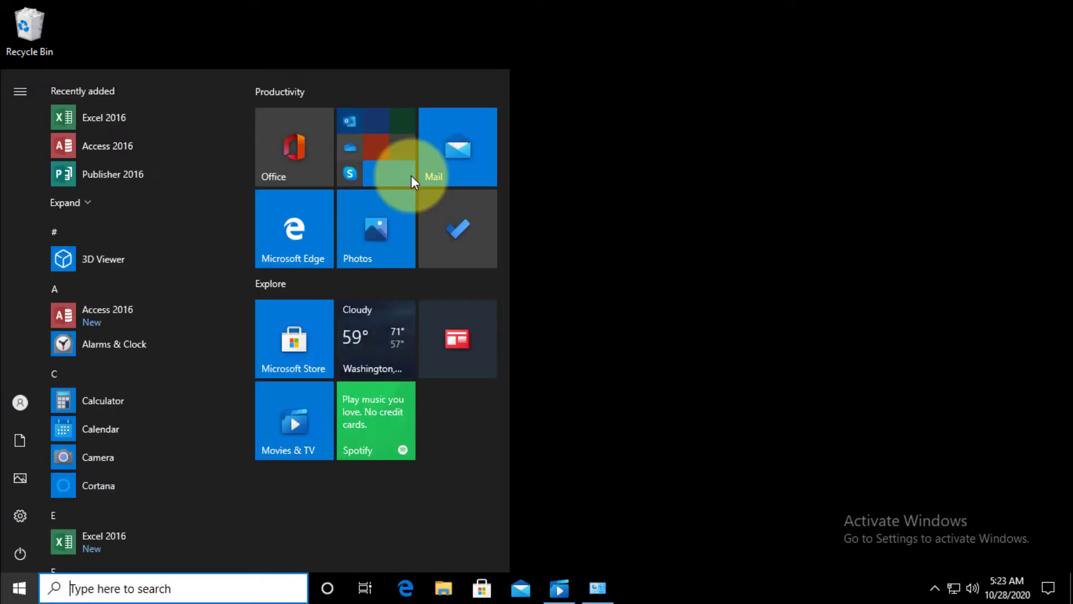
pyautogui.write('out')
pyautogui.press('Return')
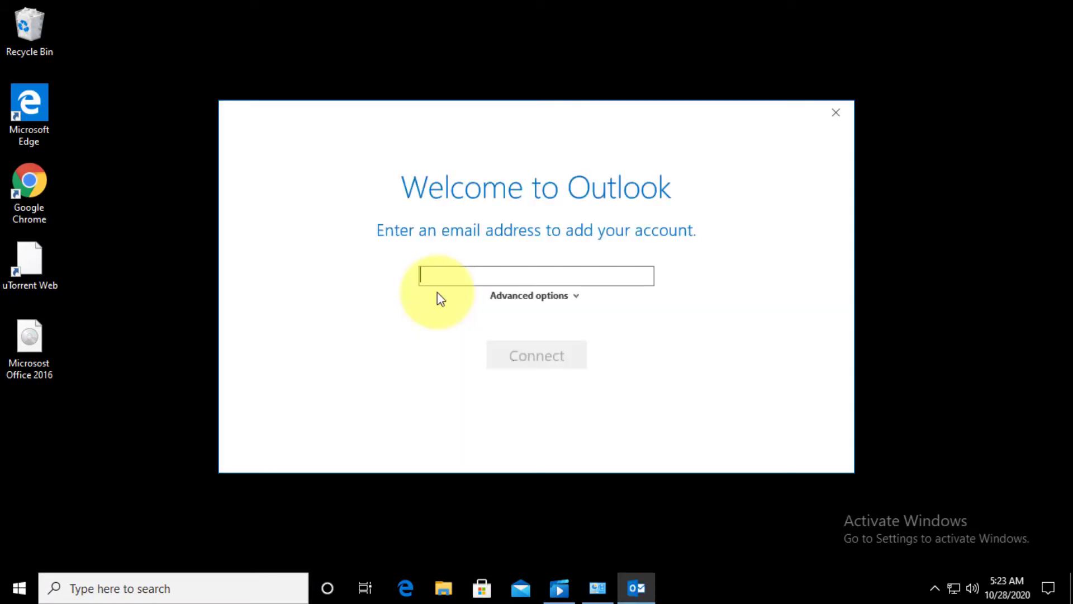
# Enter the Gmail address in Outlook's welcome field and submit it to add the account
pyautogui.click(479, 273)
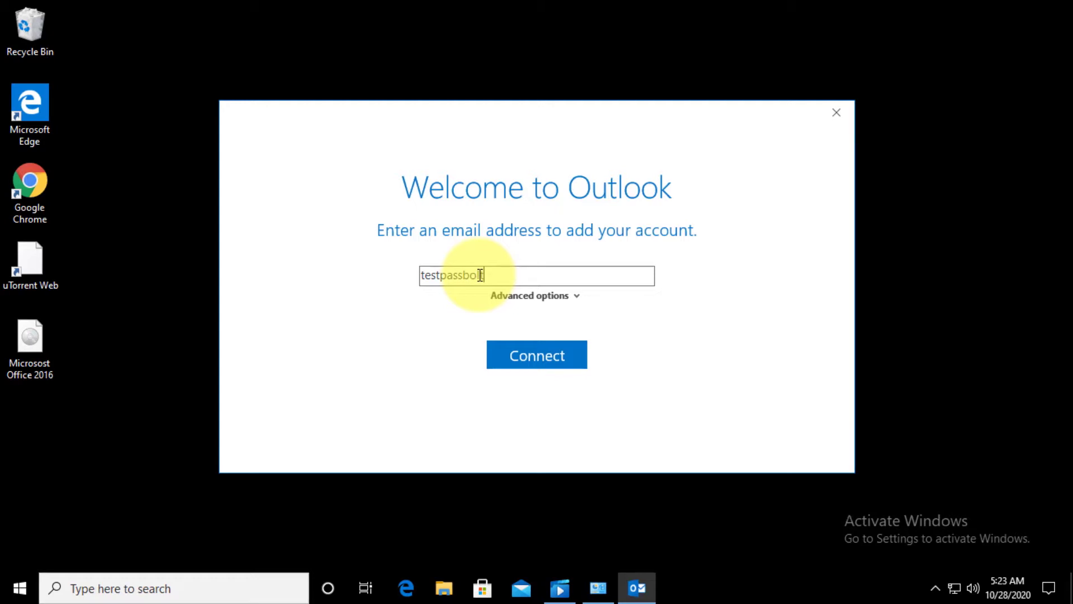
pyautogui.press('Return')
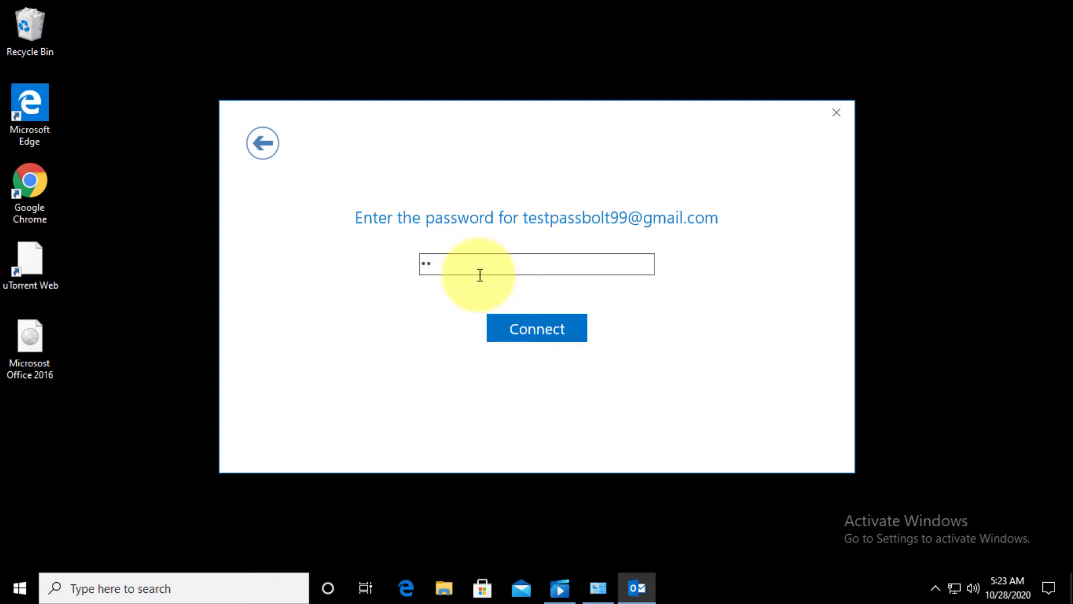
# Submit the account password, then confirm the imap.gmail.com Internet Email credentials with OK
pyautogui.press('Return')
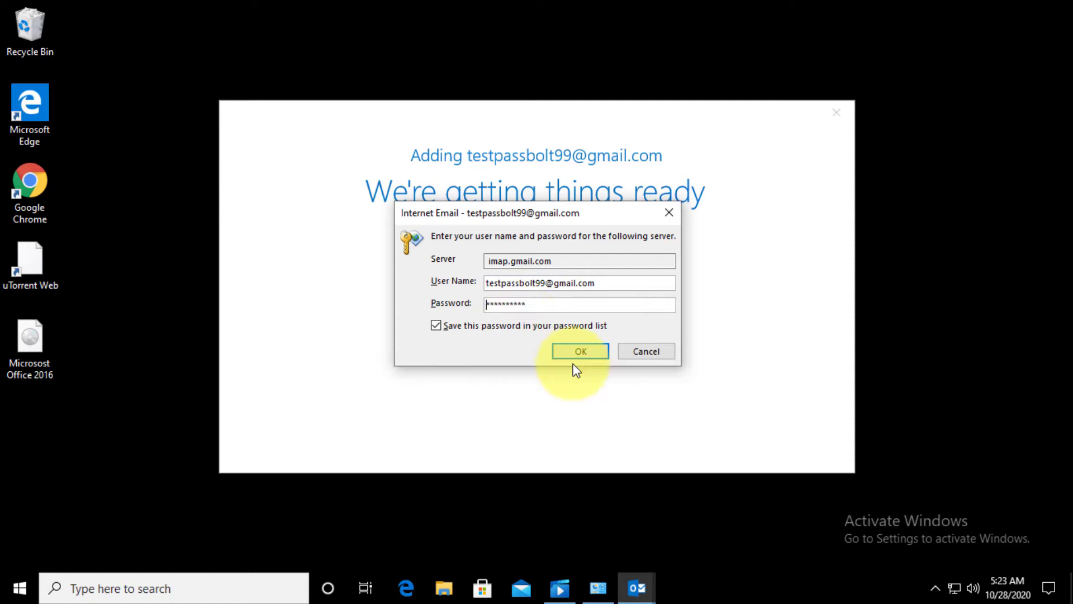
pyautogui.click(591, 355)
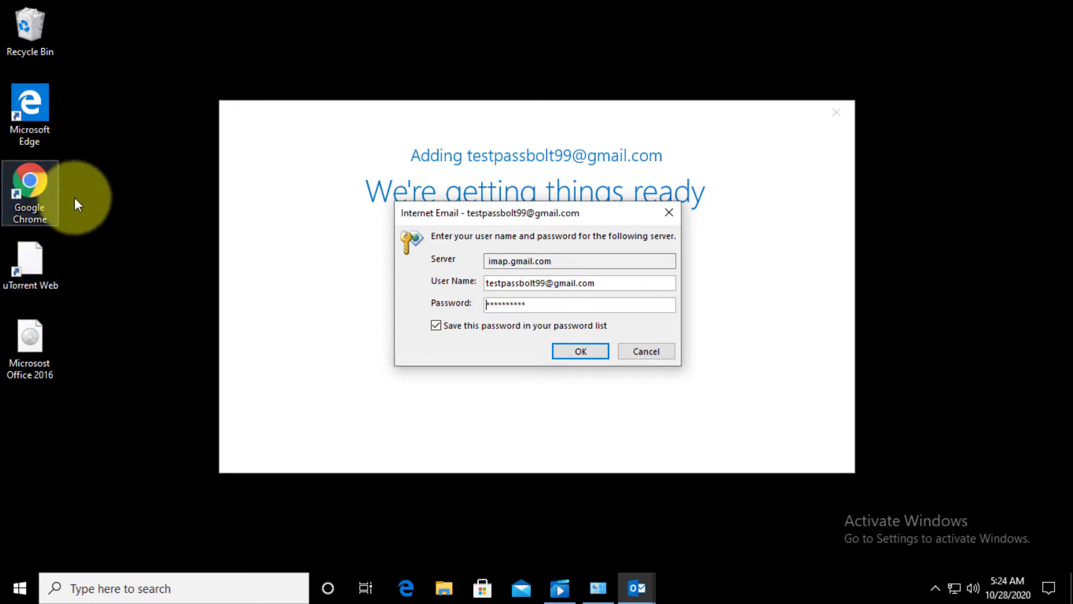
# Open Chrome, load gmail.com, and maximise it with Outlook's credentials prompt dragged aside
pyautogui.doubleClick(28, 183)
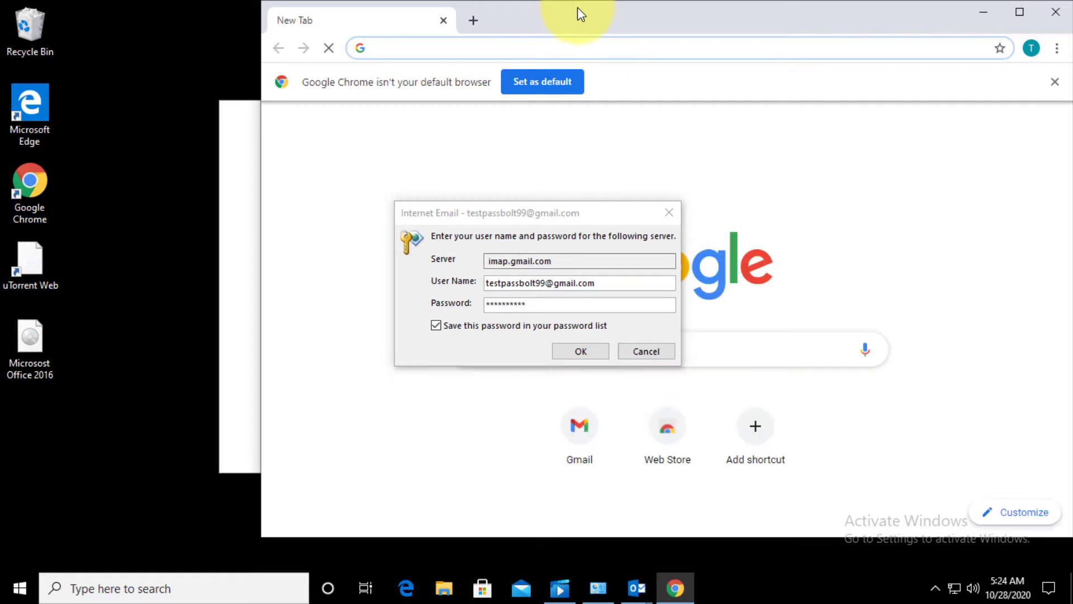
pyautogui.moveTo(579, 214); pyautogui.dragTo(232, 314)
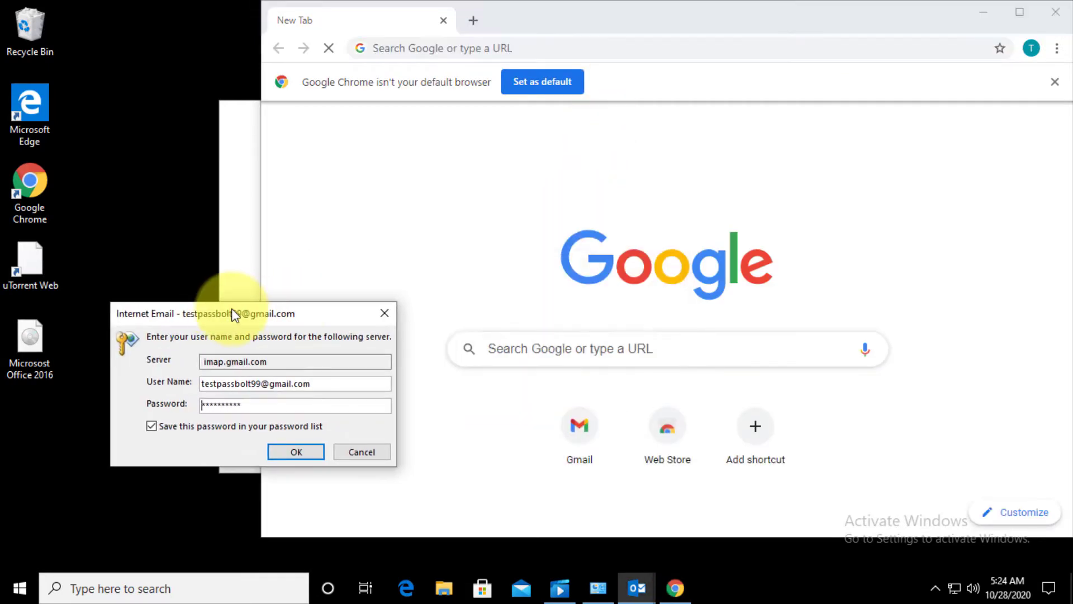
pyautogui.click(388, 45)
pyautogui.write('gmai')
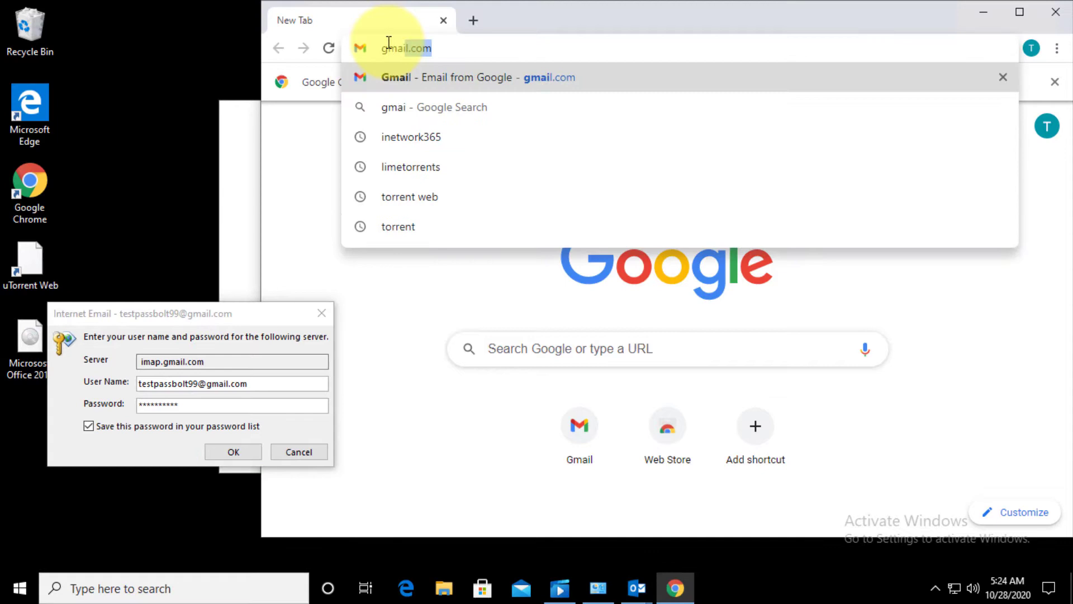
pyautogui.press('Return')
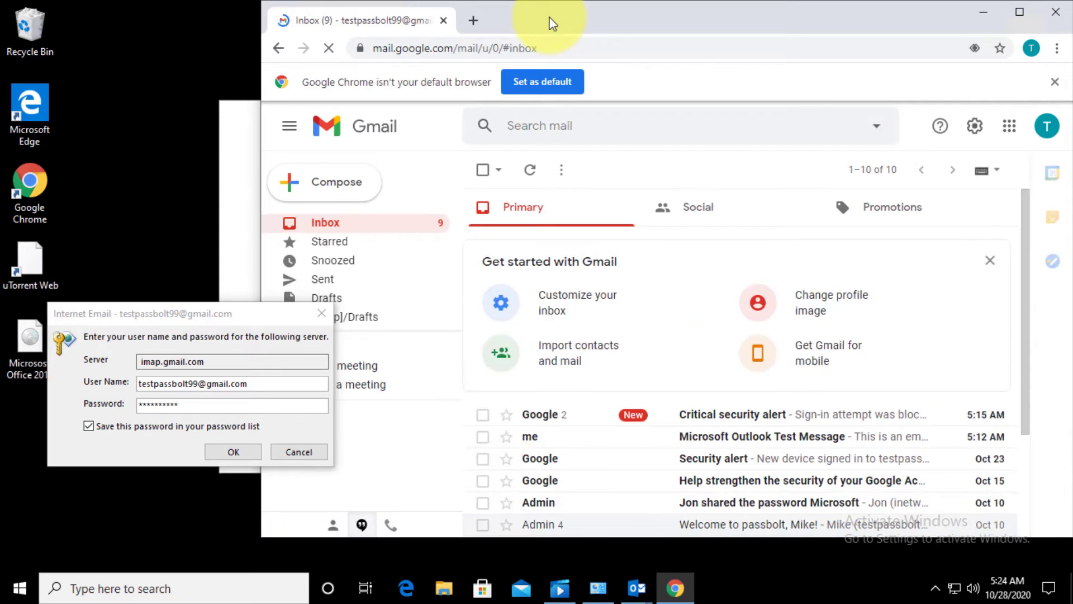
pyautogui.doubleClick(550, 23)
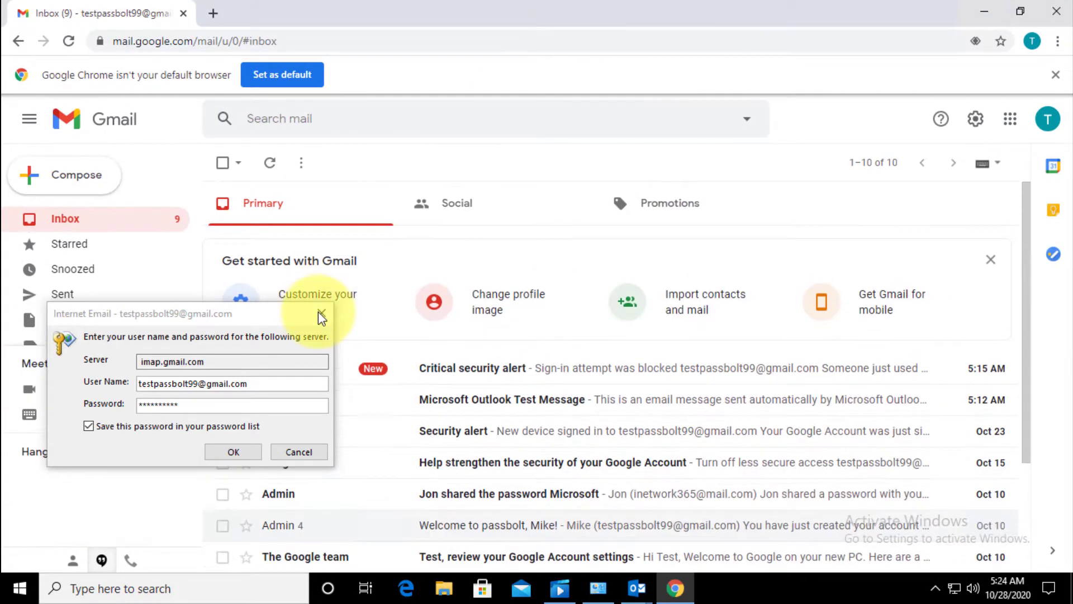
pyautogui.moveTo(221, 367); pyautogui.dragTo(118, 541)
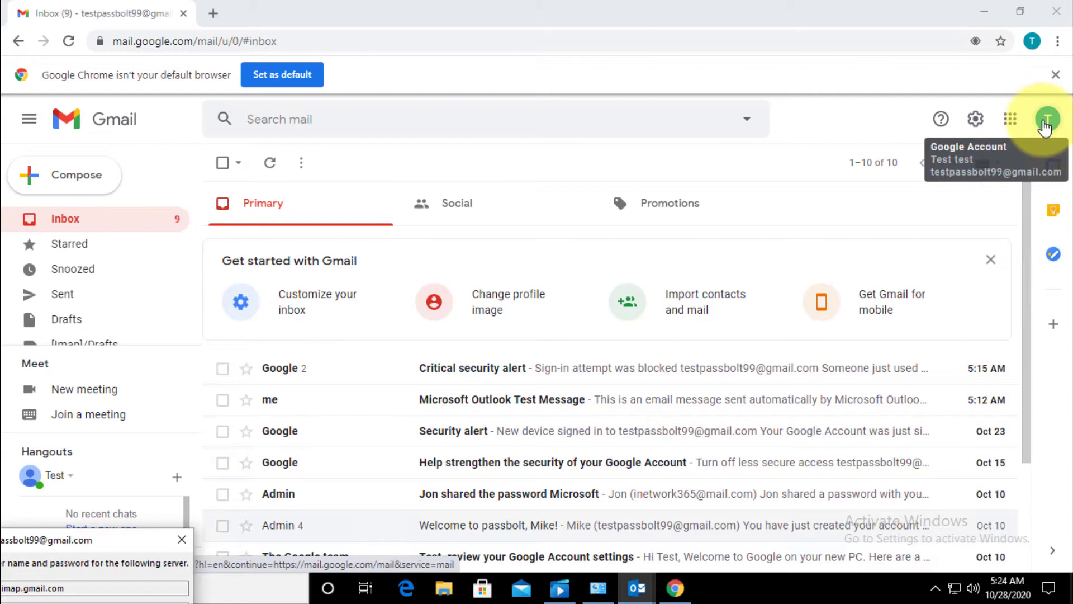
# Go to Manage your Google Account > Security and select 2-Step Verification, currently Off
pyautogui.click(1045, 126)
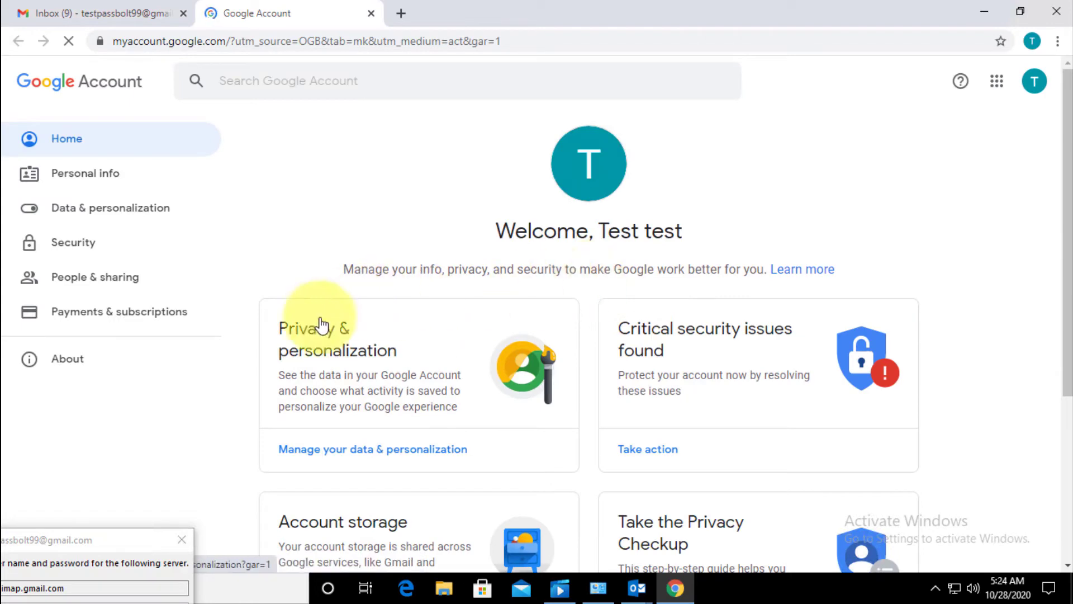
pyautogui.click(75, 249)
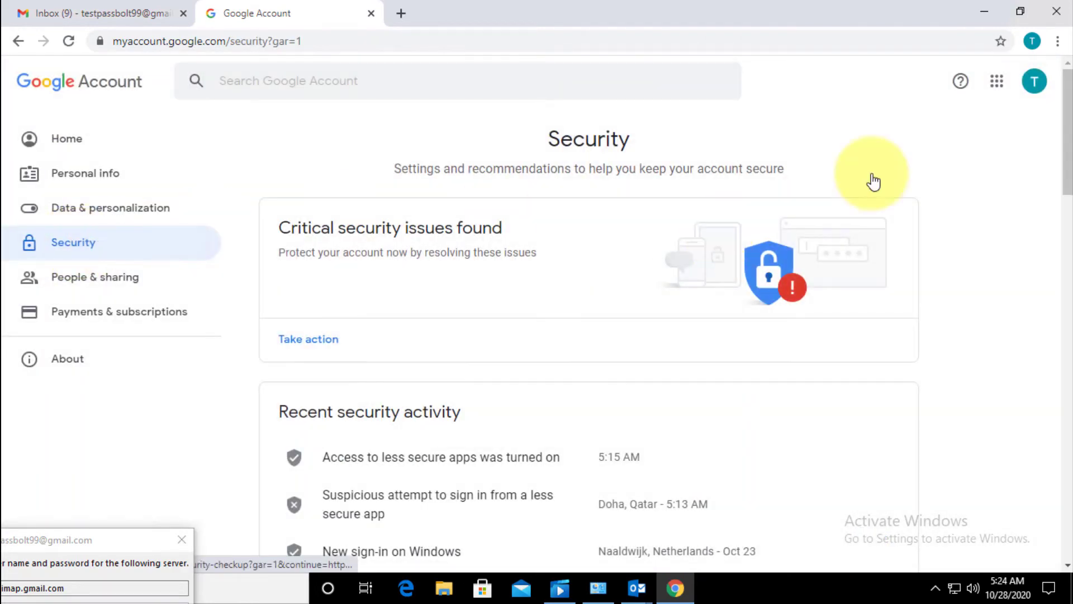
pyautogui.scroll(-2, 1065, 180)
pyautogui.scroll(-8, 1065, 180)
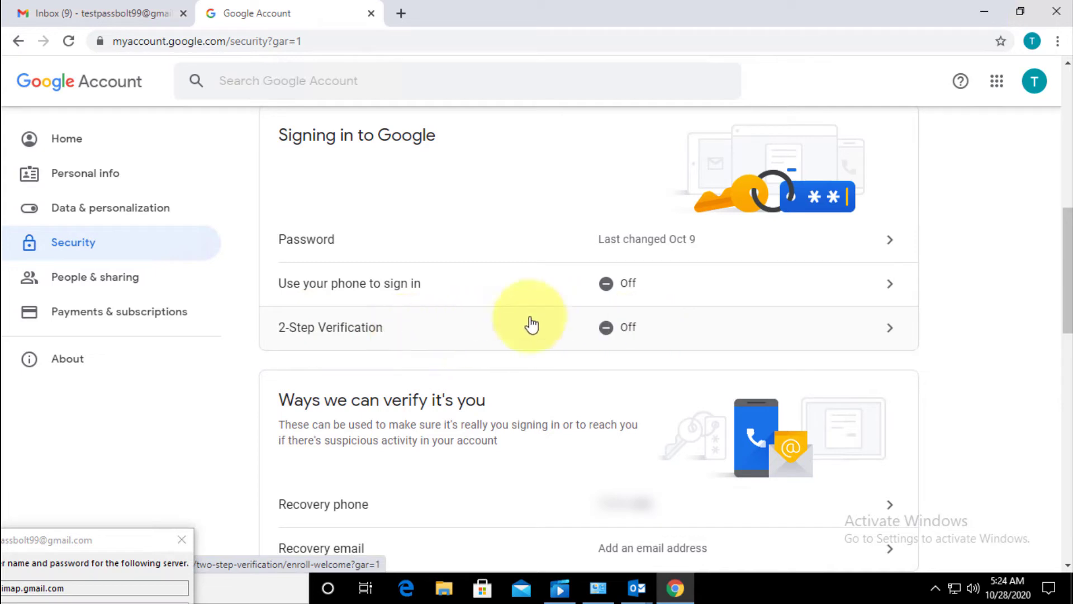
pyautogui.click(510, 343)
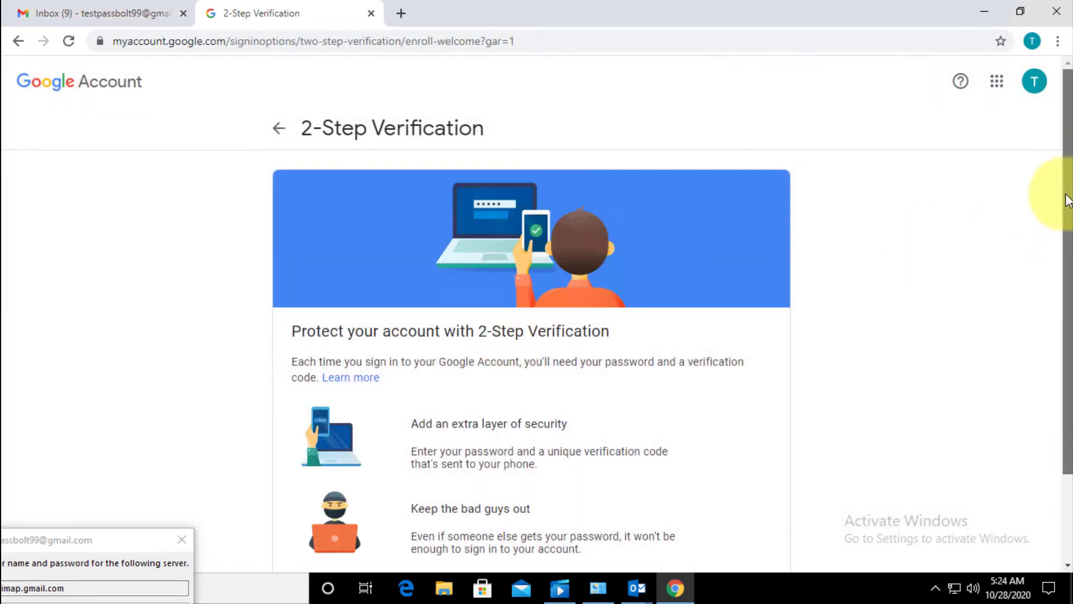
# Click GET STARTED, re-enter the account password, and enter a phone number for text-message codes
pyautogui.moveTo(1069, 191); pyautogui.dragTo(1069, 292)
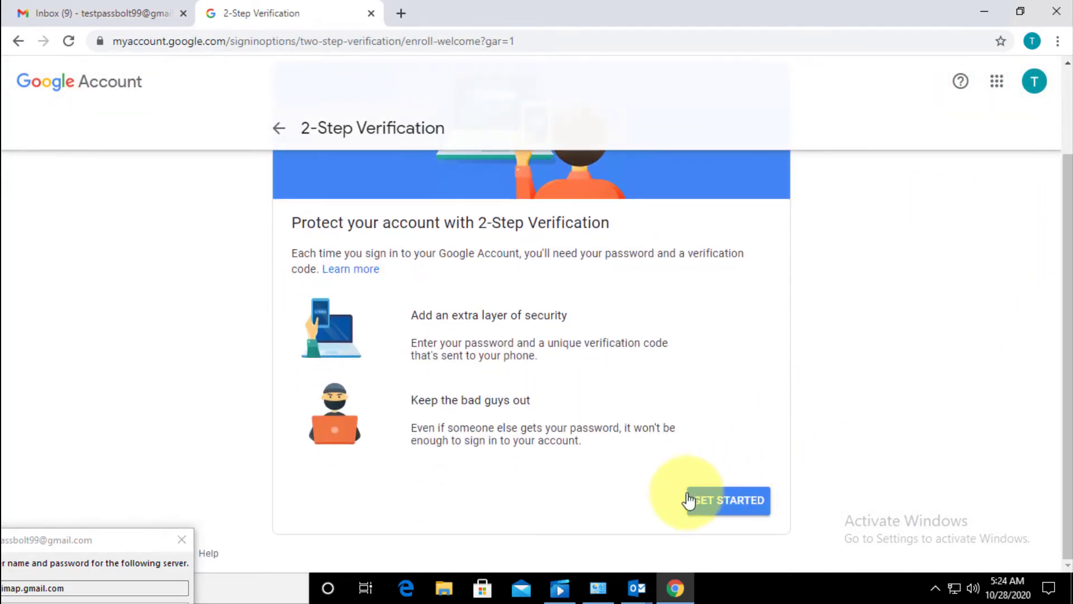
pyautogui.click(741, 511)
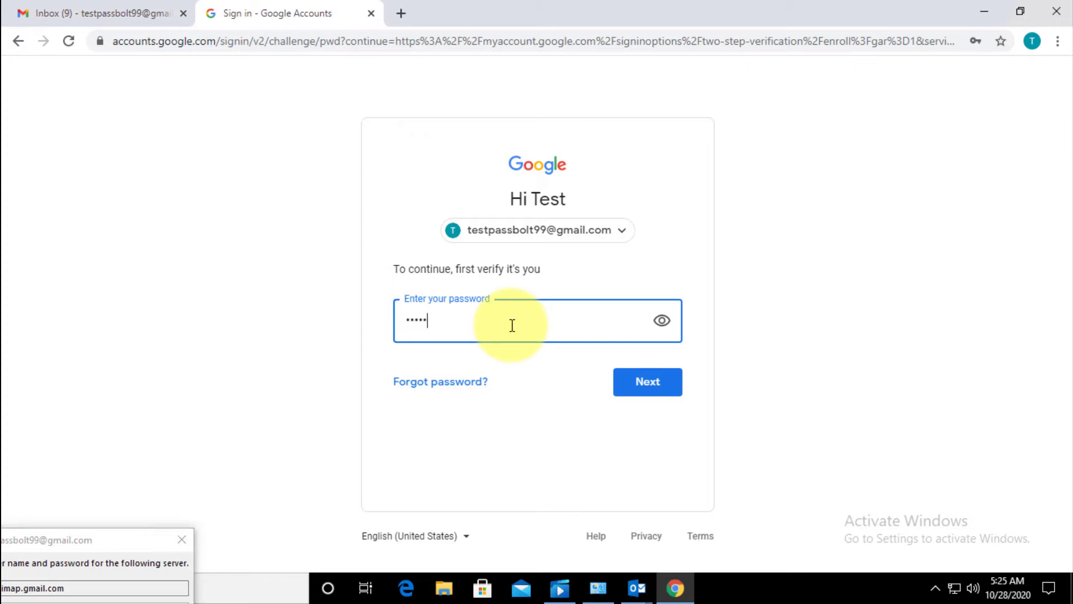
pyautogui.press('Return')
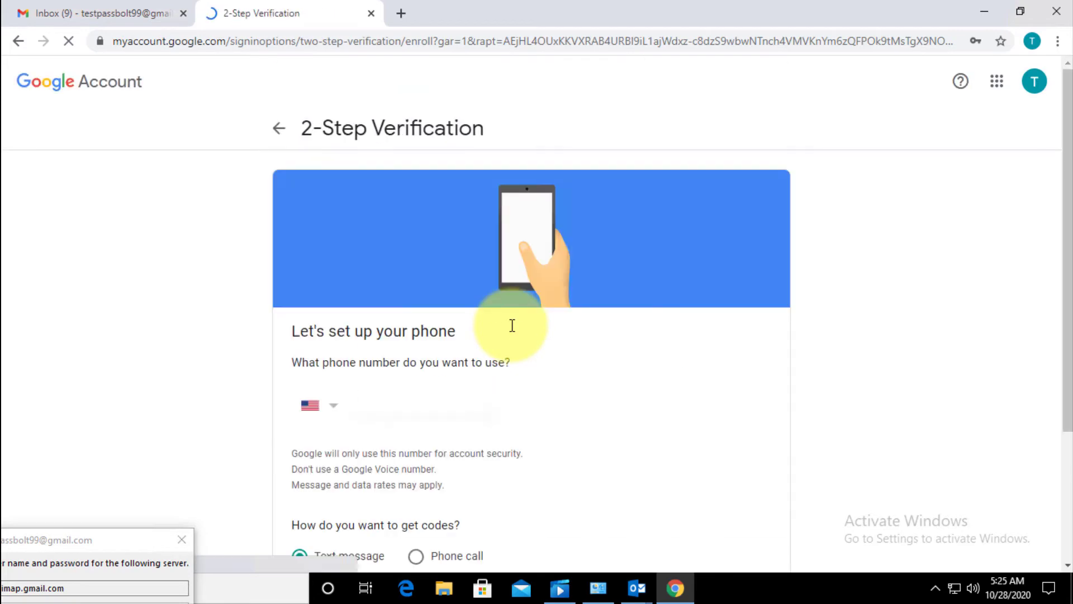
pyautogui.click(387, 407)
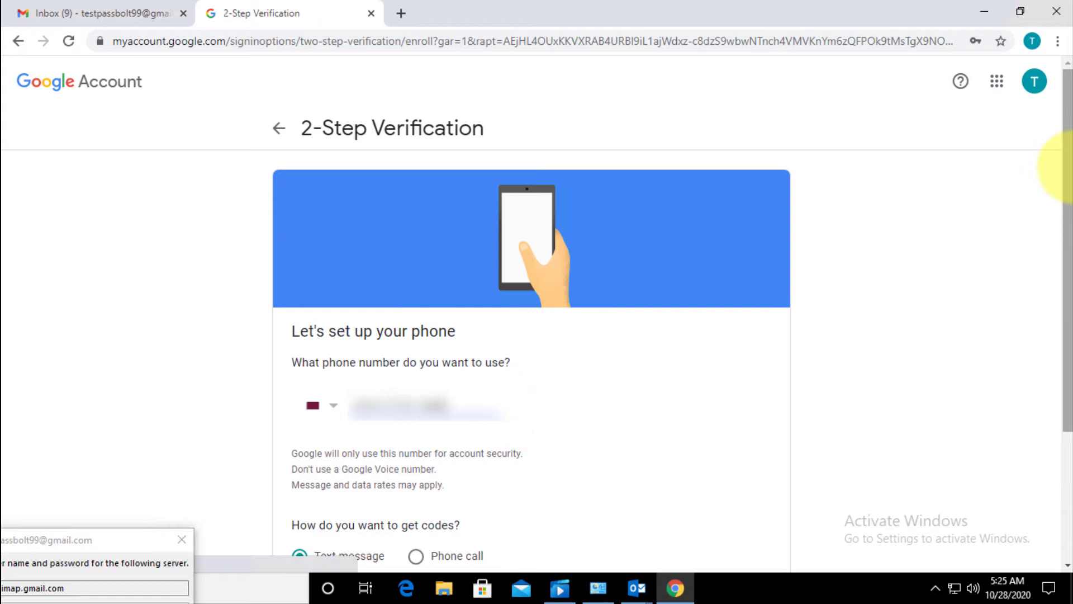
pyautogui.scroll(-3, 1065, 319)
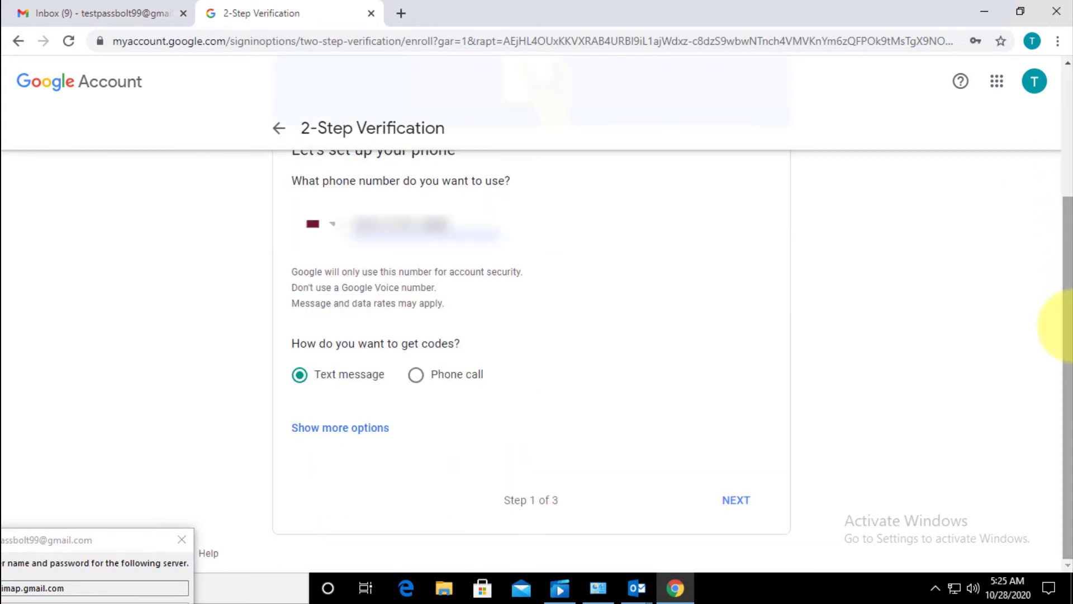
# Confirm the texted verification code, click TURN ON, and return to the Security page
pyautogui.click(747, 501)
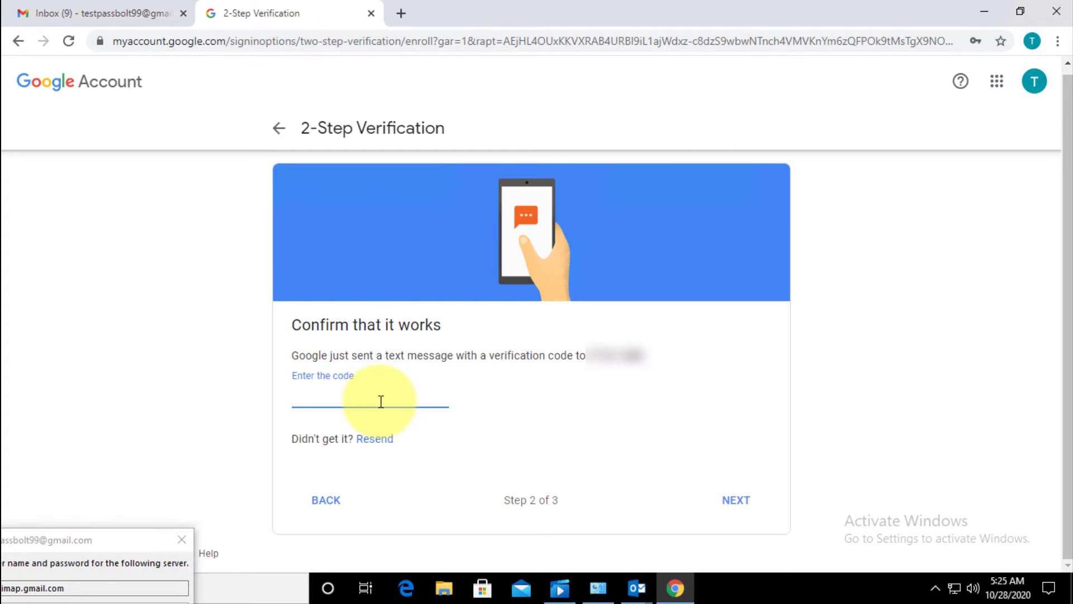
pyautogui.press('Return')
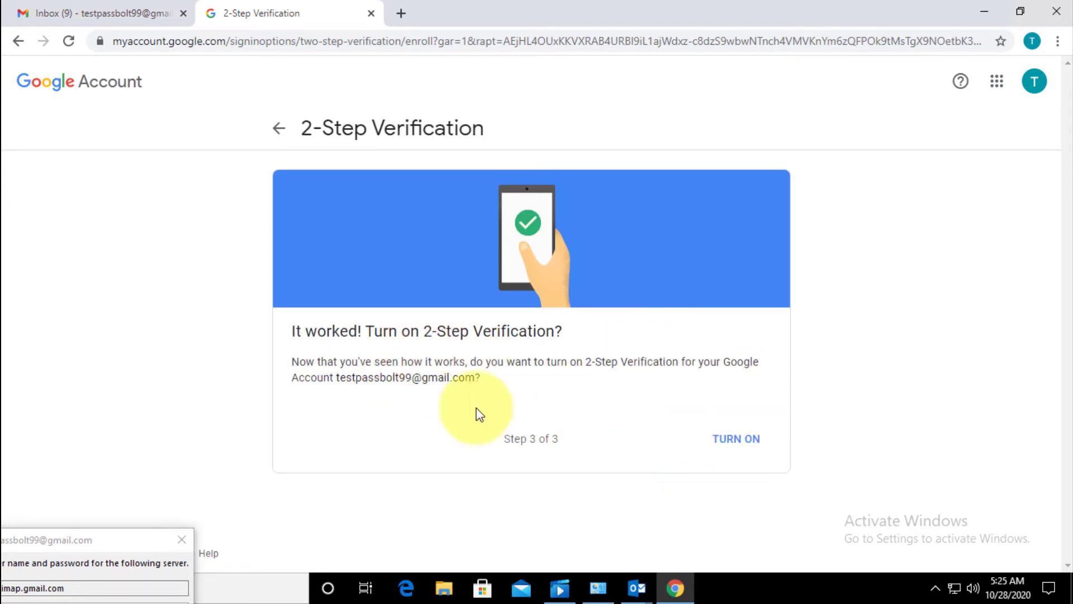
pyautogui.click(748, 446)
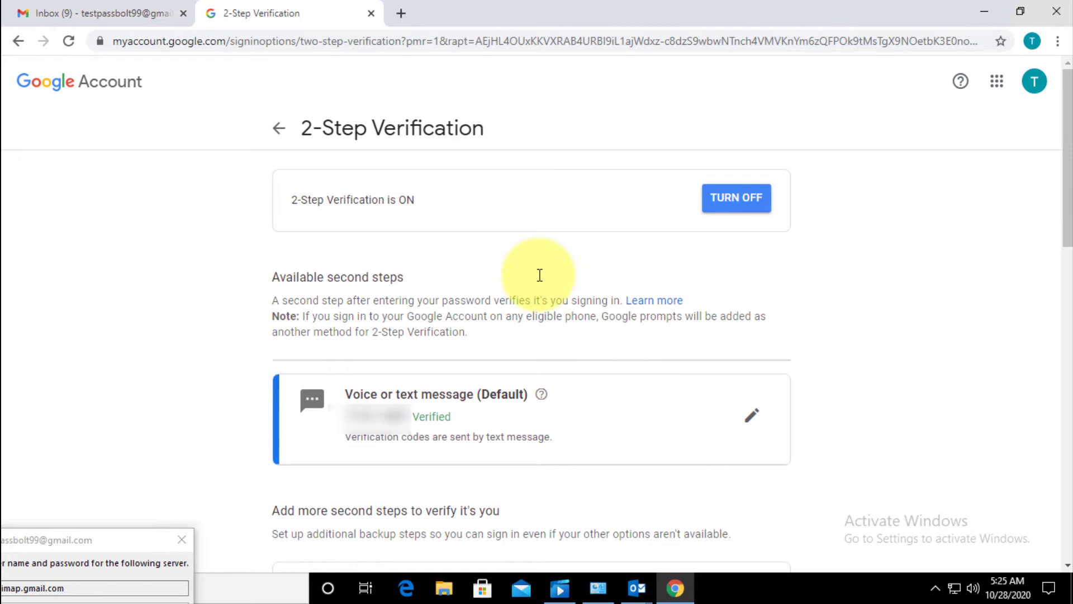
pyautogui.click(274, 142)
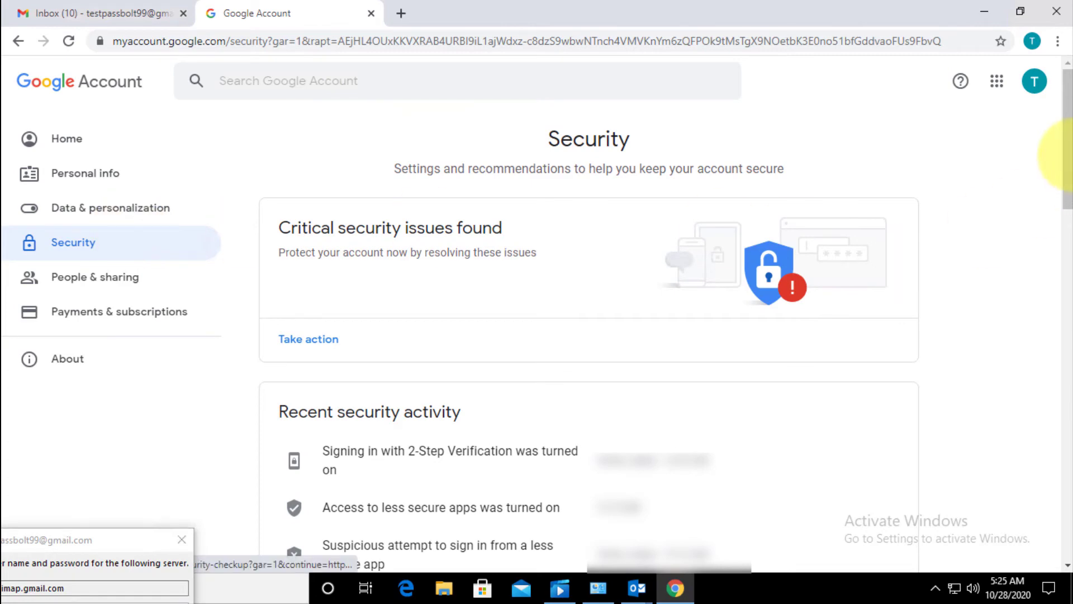
pyautogui.moveTo(1067, 180); pyautogui.dragTo(1066, 302)
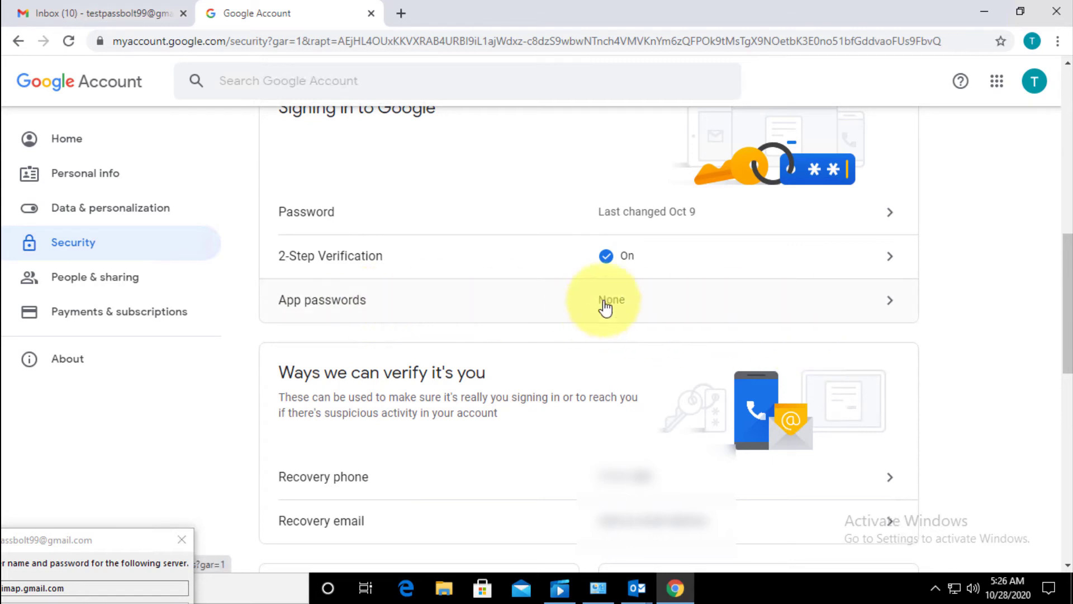
# Select App passwords on the Security page and re-verify with the account password
pyautogui.click(643, 312)
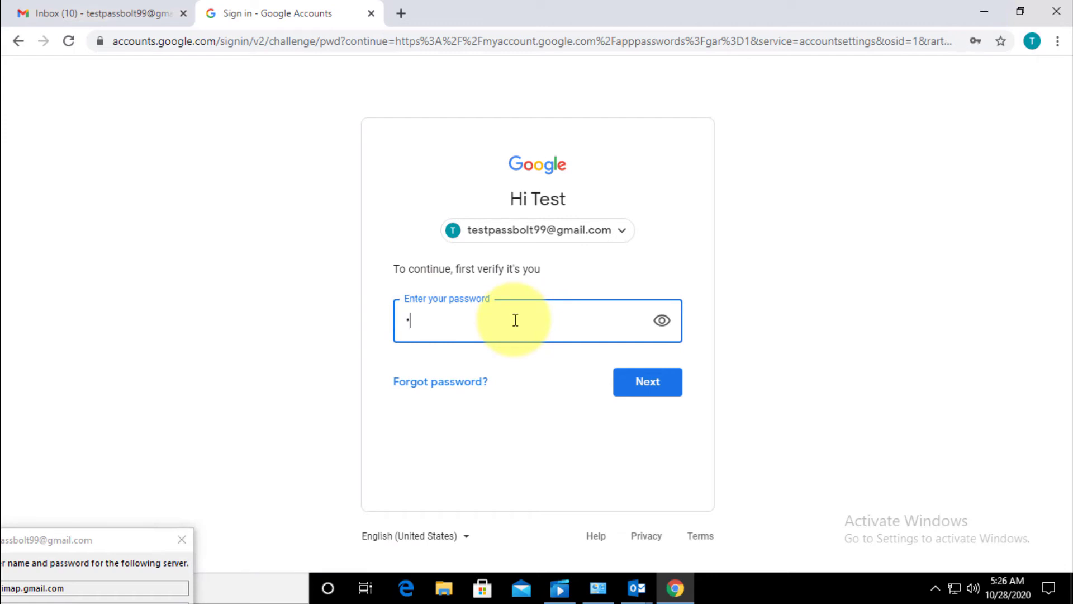
pyautogui.write('••')
pyautogui.press('Return')
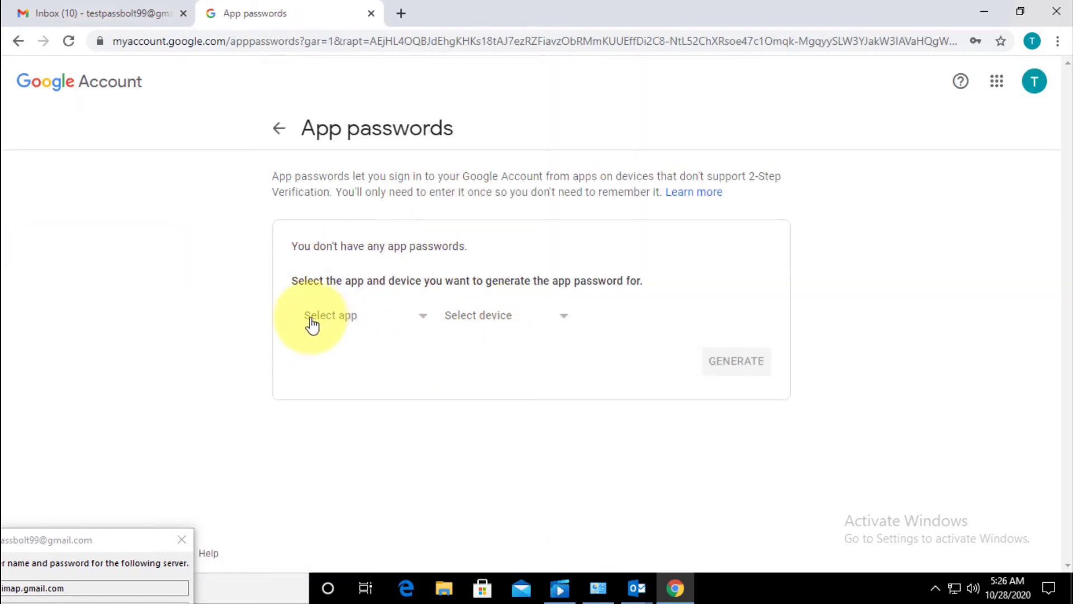
# Pick Mail as the app and Windows Computer as the device, then click GENERATE
pyautogui.click(412, 326)
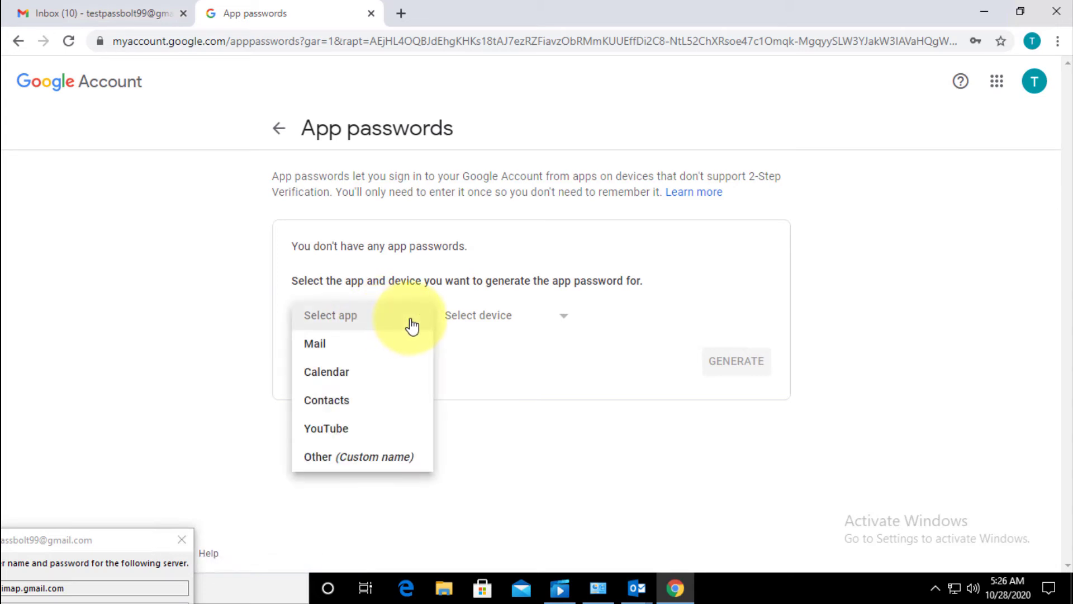
pyautogui.click(333, 352)
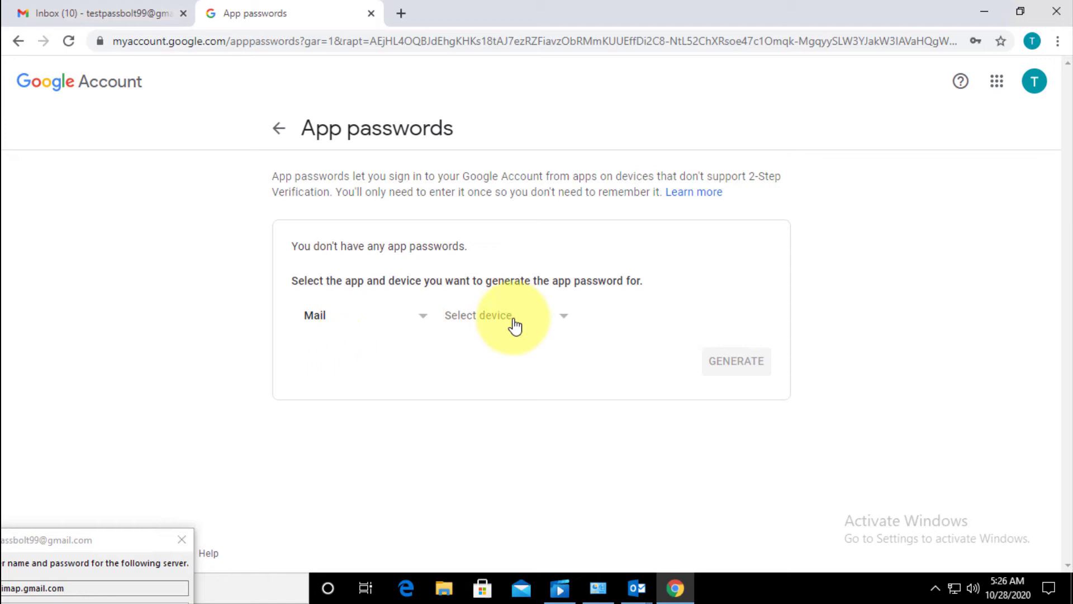
pyautogui.click(562, 322)
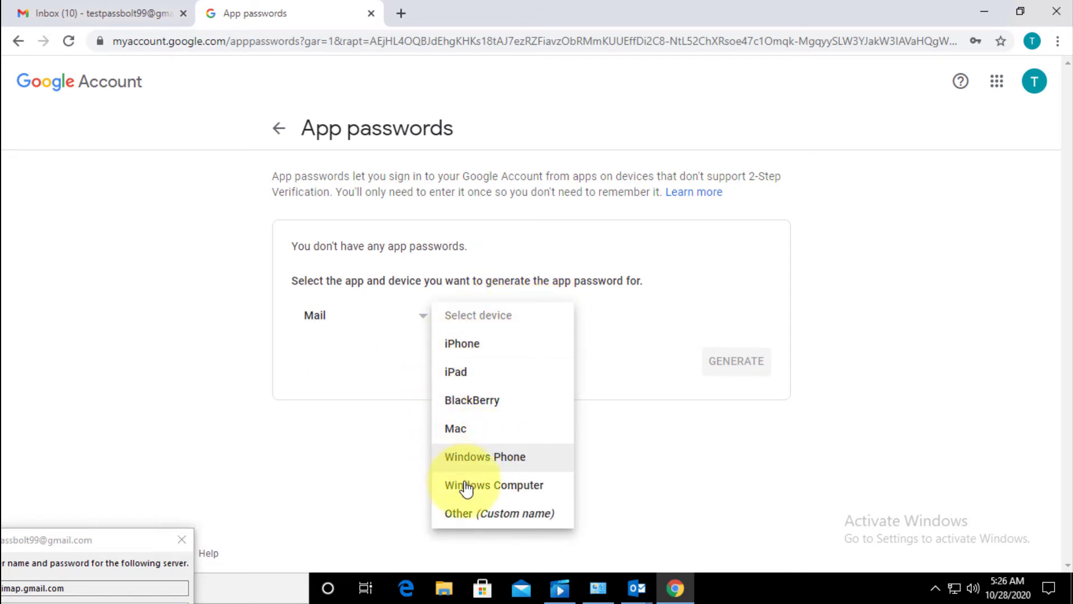
pyautogui.click(540, 488)
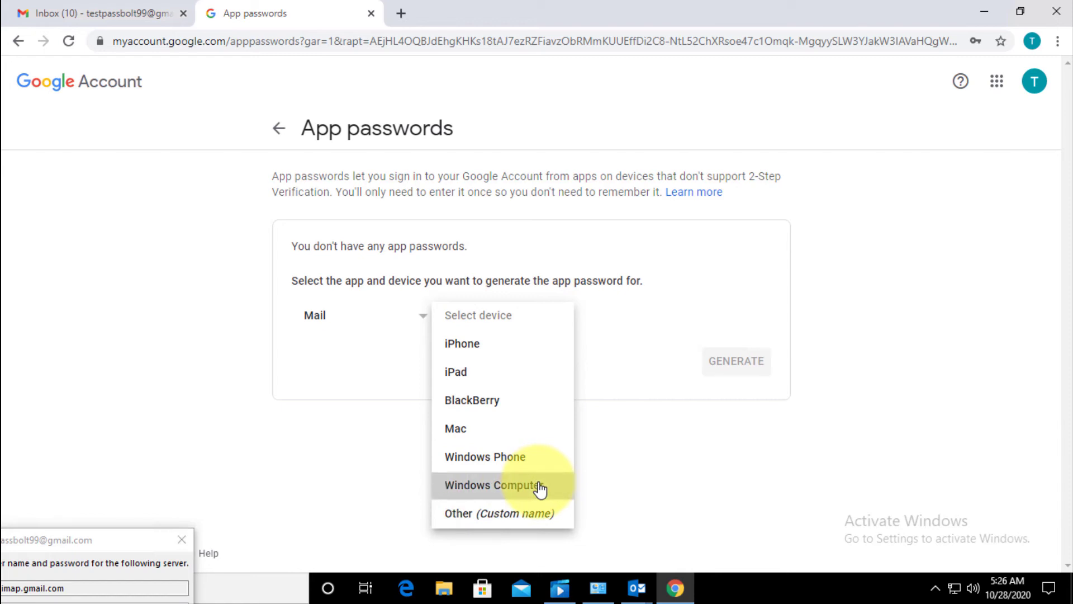
pyautogui.click(746, 374)
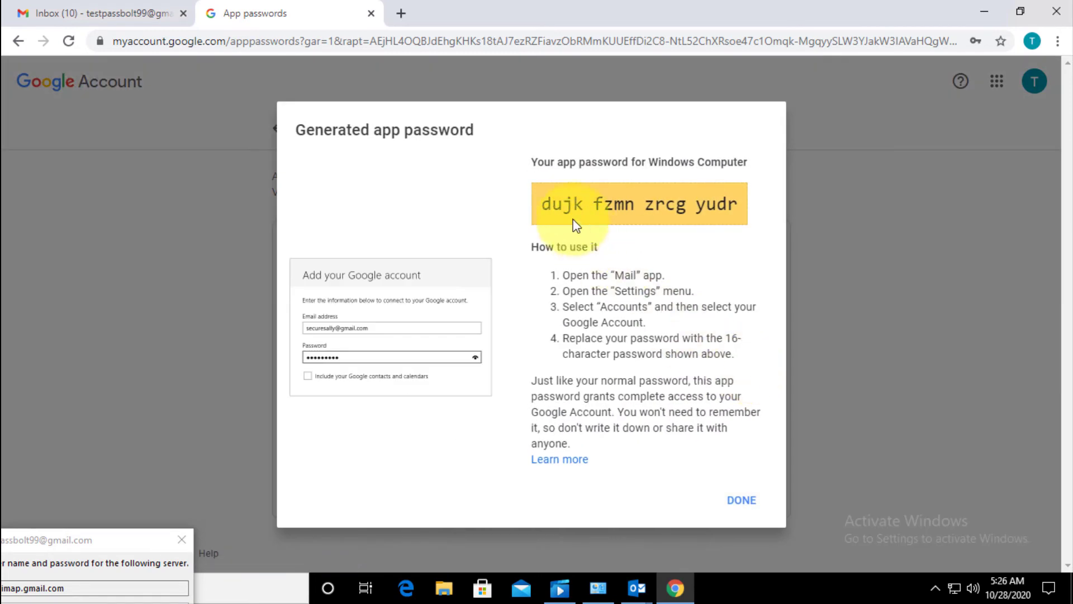
# Copy the 16-character app password, then bring Outlook's setup window into view beside Chrome
pyautogui.click(543, 208)
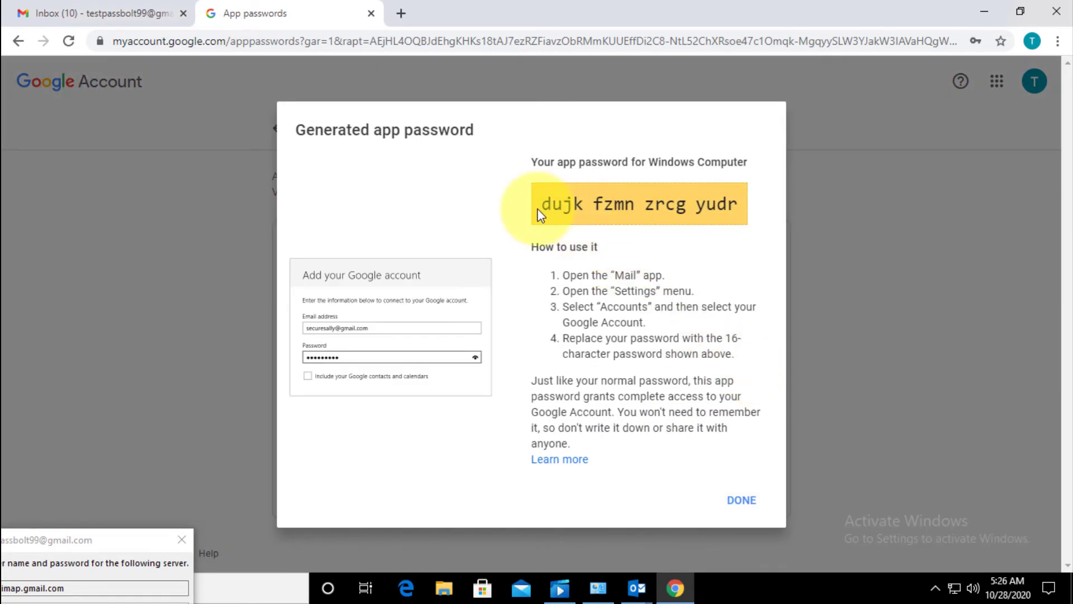
pyautogui.moveTo(538, 207); pyautogui.dragTo(733, 209)
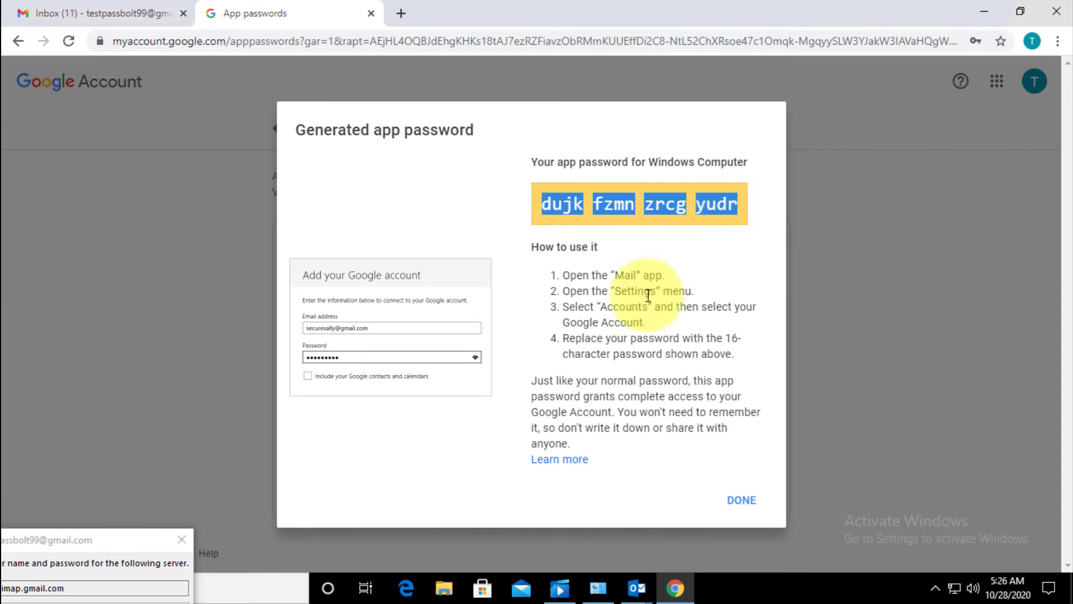
pyautogui.click(637, 588)
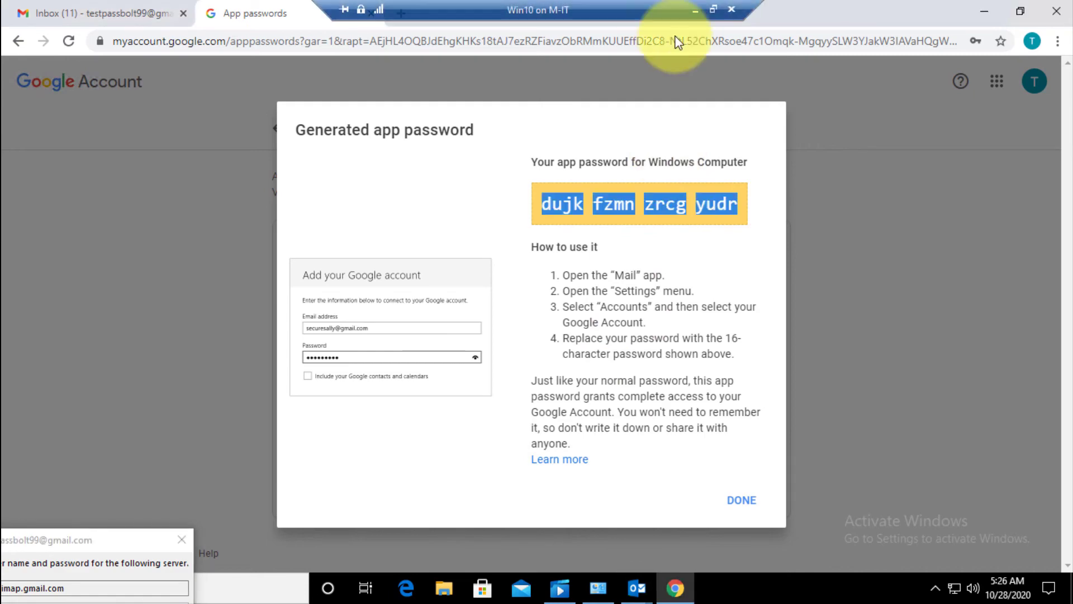
pyautogui.moveTo(648, 5); pyautogui.dragTo(910, 119)
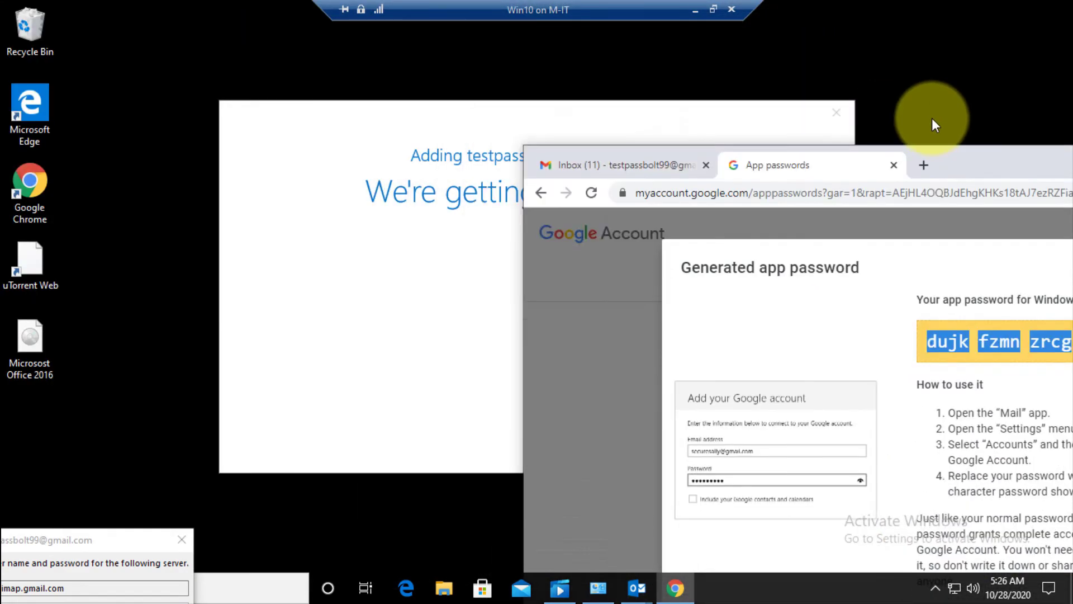
# Replace the password in the Gmail IMAP credentials prompt with the app password and confirm
pyautogui.moveTo(72, 536); pyautogui.dragTo(302, 261)
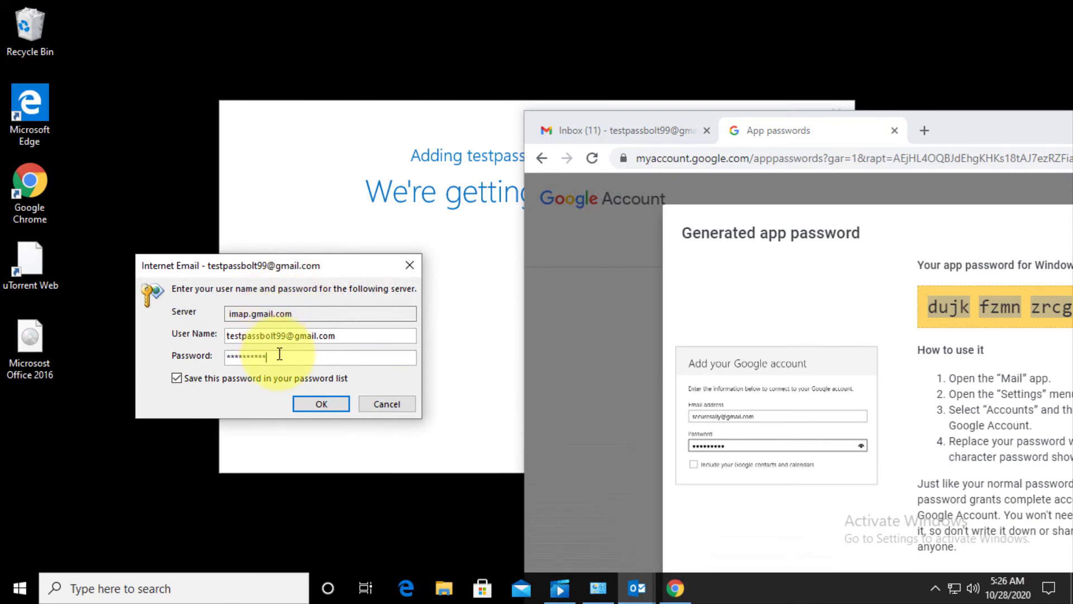
pyautogui.moveTo(280, 354); pyautogui.dragTo(222, 355)
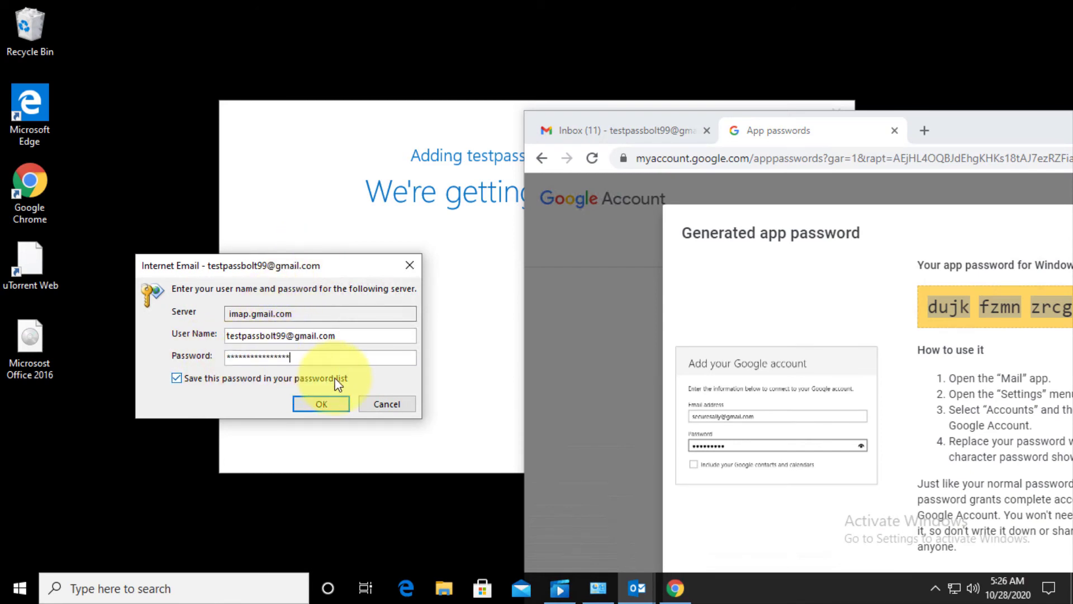
pyautogui.click(316, 404)
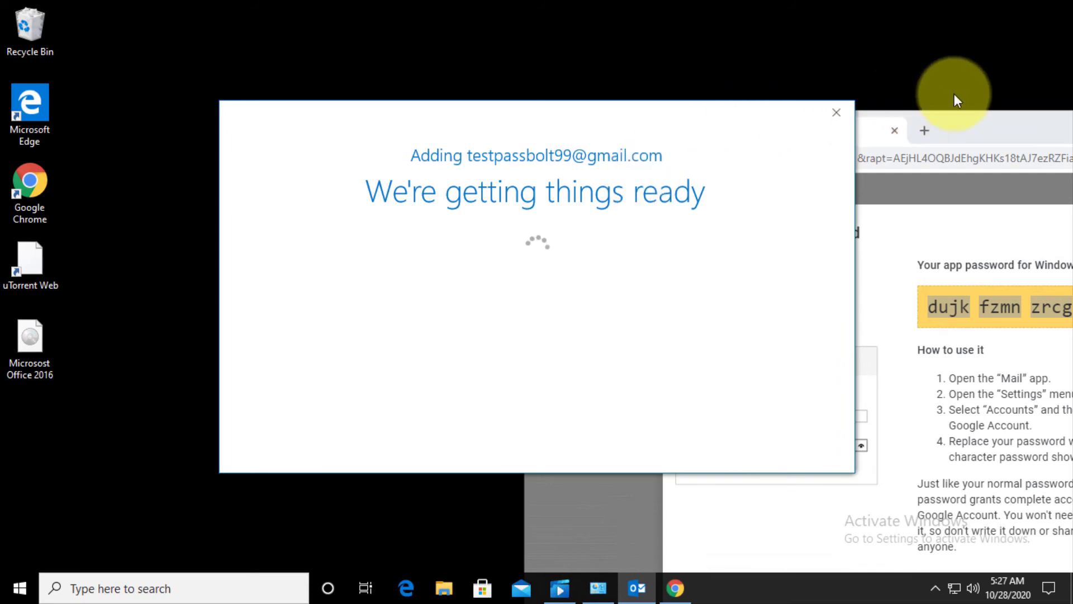
# Uncheck Set up Outlook Mobile on my phone and click OK to finish adding the account
pyautogui.moveTo(971, 125); pyautogui.dragTo(517, 385)
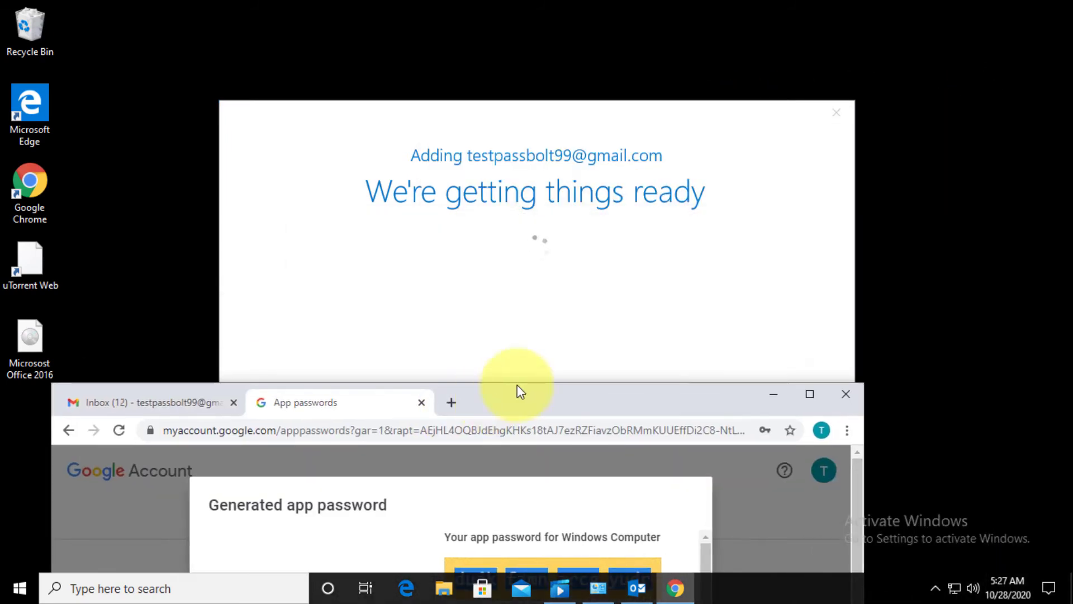
pyautogui.click(774, 394)
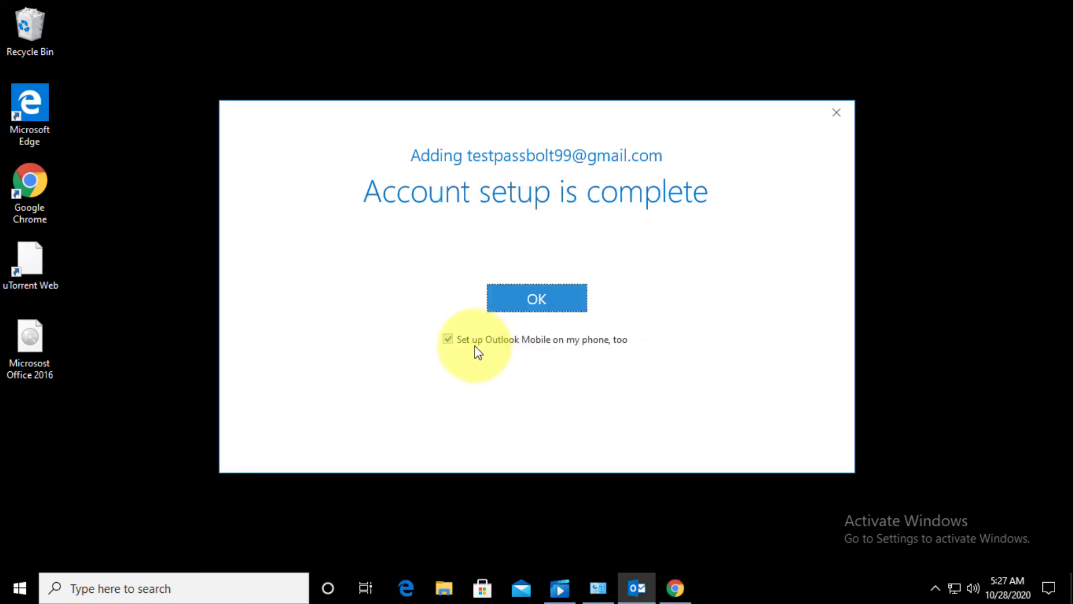
pyautogui.click(475, 346)
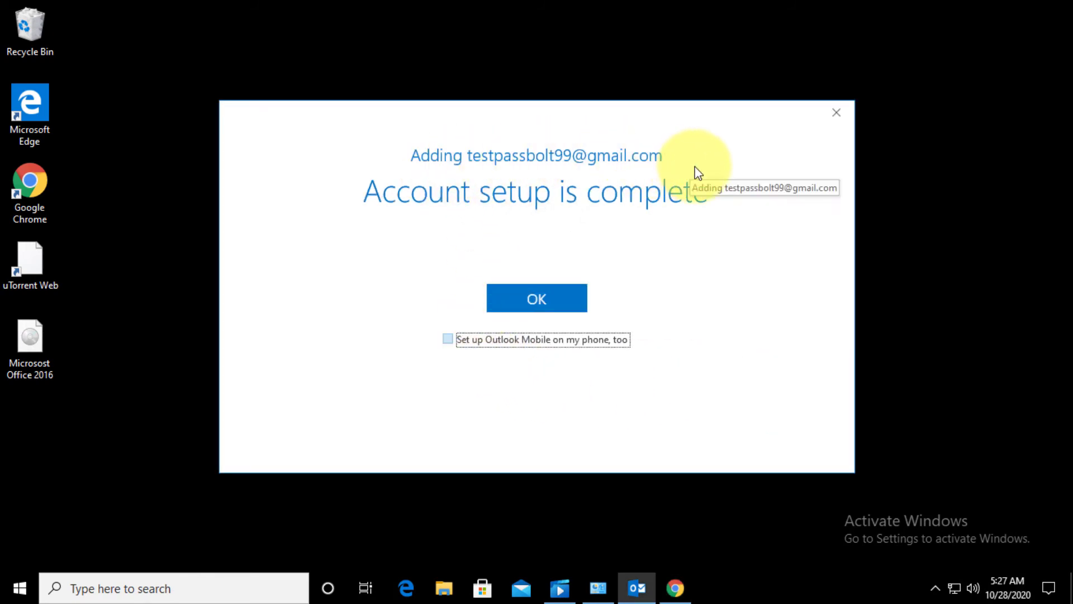
pyautogui.click(551, 295)
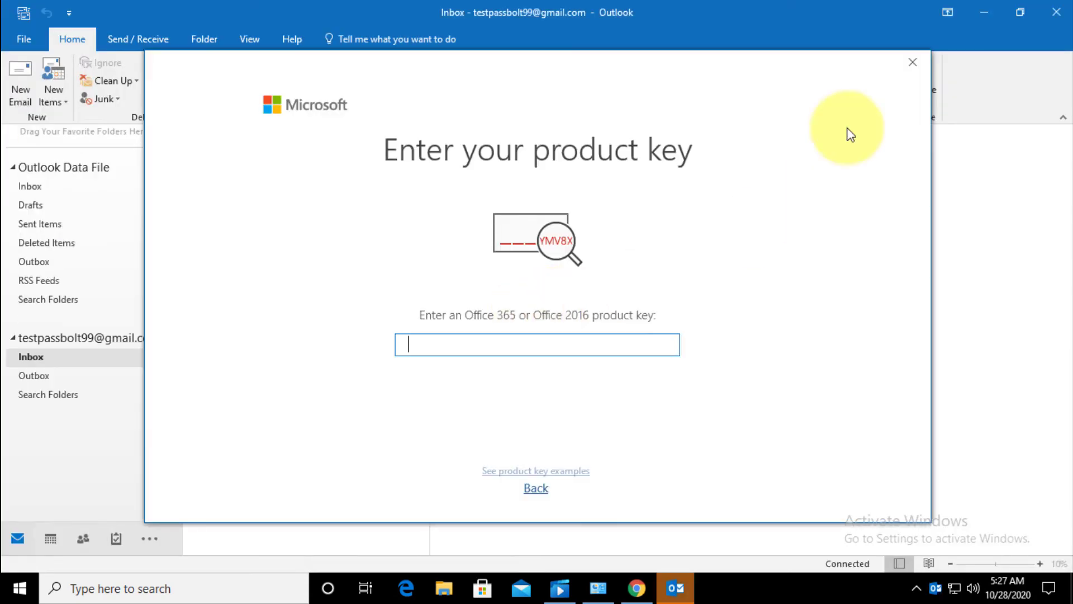
# Close the Enter your product key dialog to reach the Gmail account's empty Inbox in Outlook
pyautogui.click(912, 61)
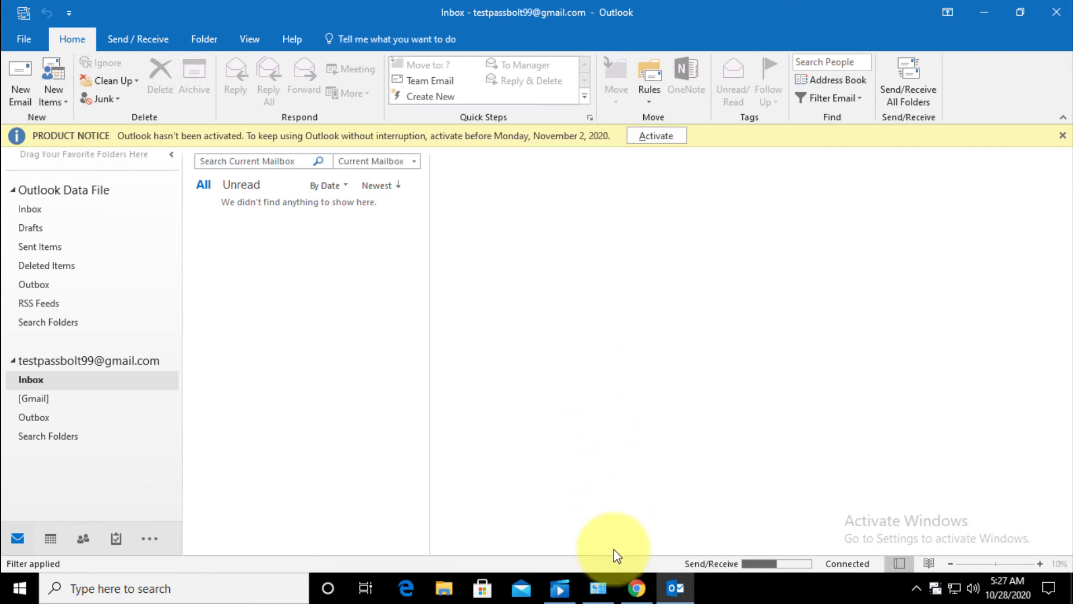
# Bring the maximized Chrome window forward and dismiss the generated app password dialog
pyautogui.click(640, 593)
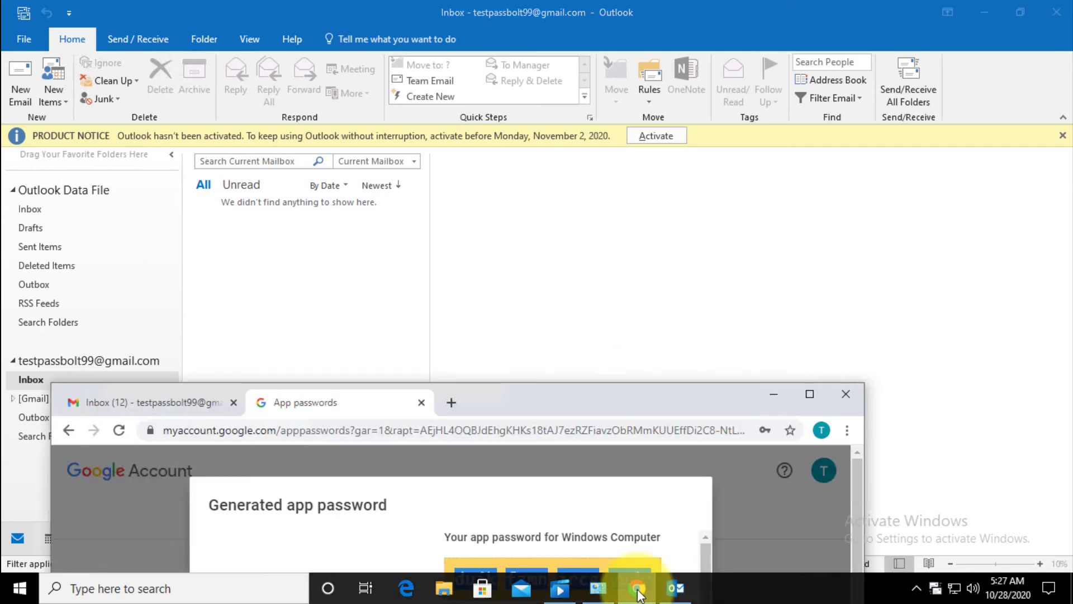
pyautogui.click(810, 395)
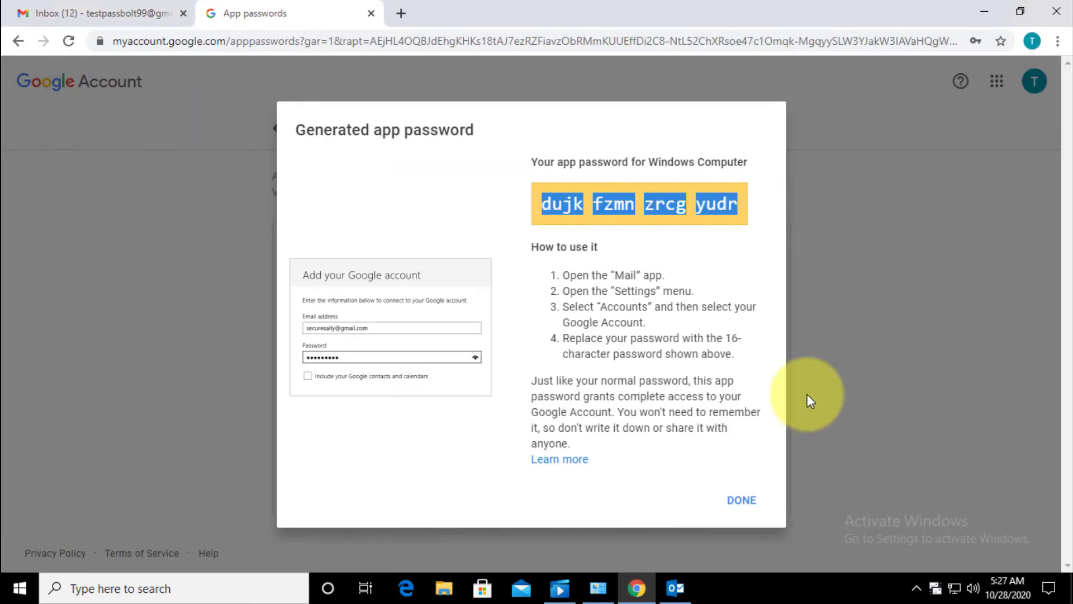
pyautogui.click(743, 502)
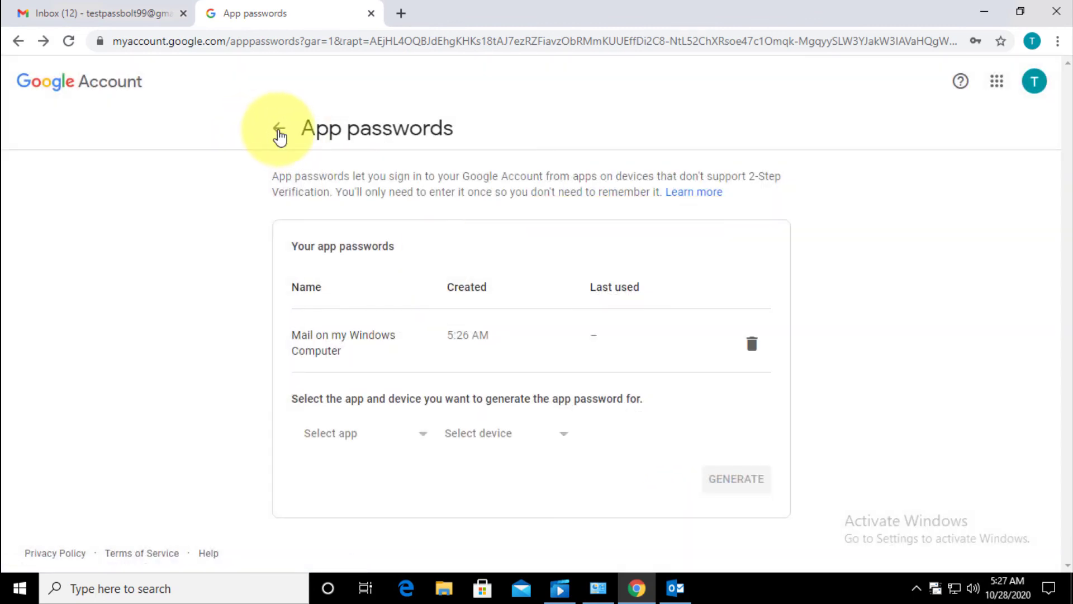
# Return to the Security page, now listing 1 app password, and reopen App passwords
pyautogui.click(279, 132)
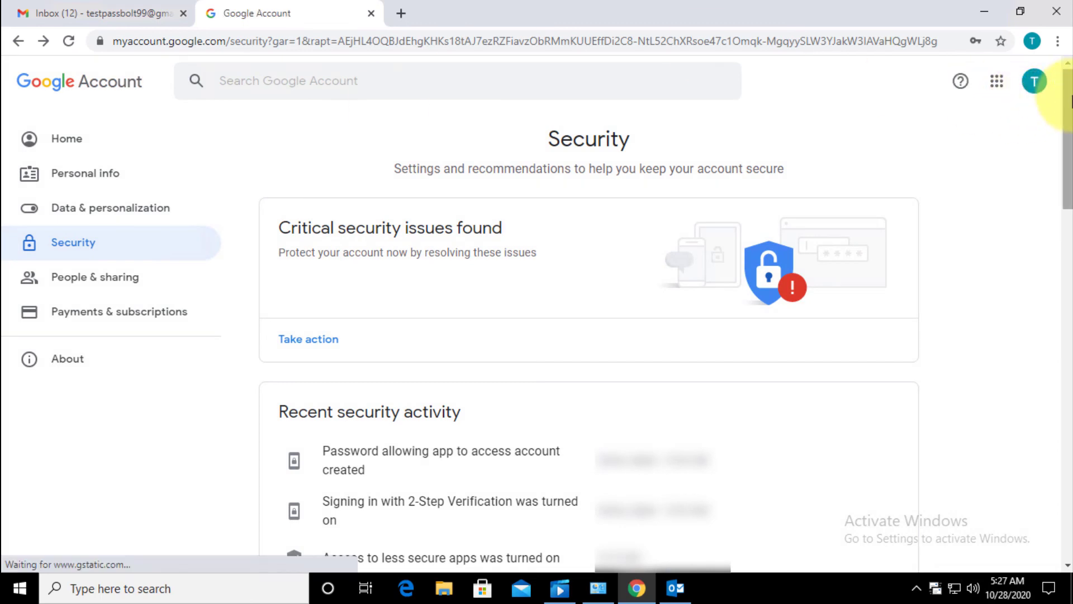
pyautogui.scroll(-8, 1062, 159)
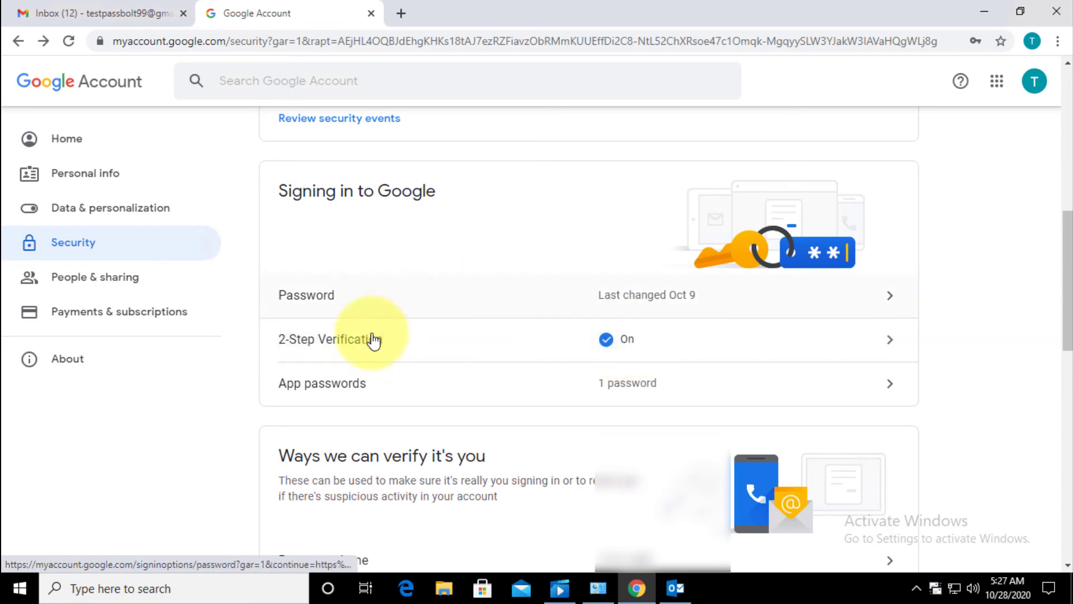
pyautogui.click(399, 395)
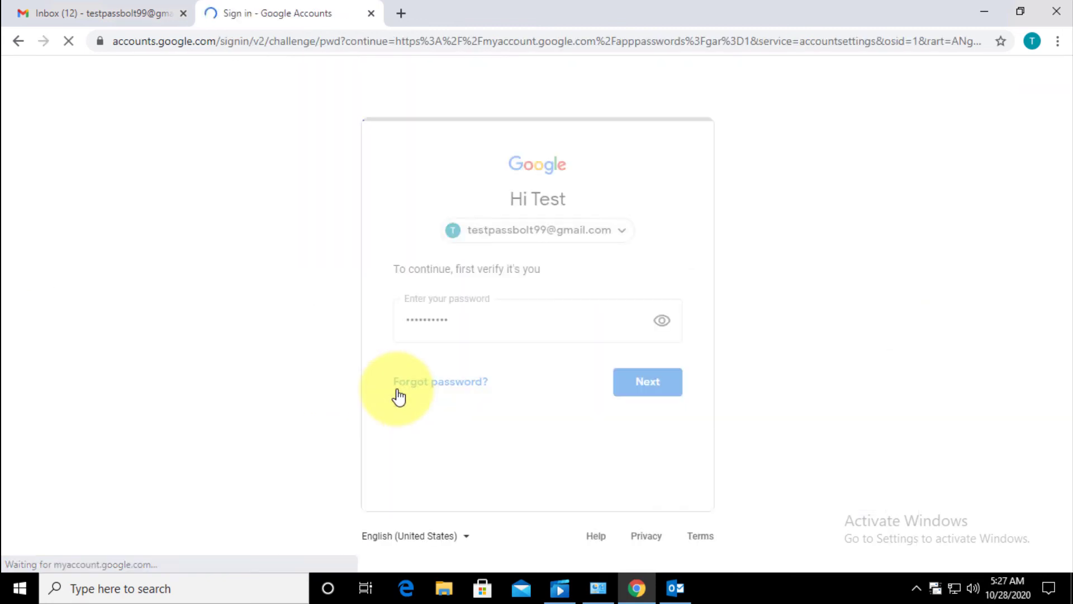